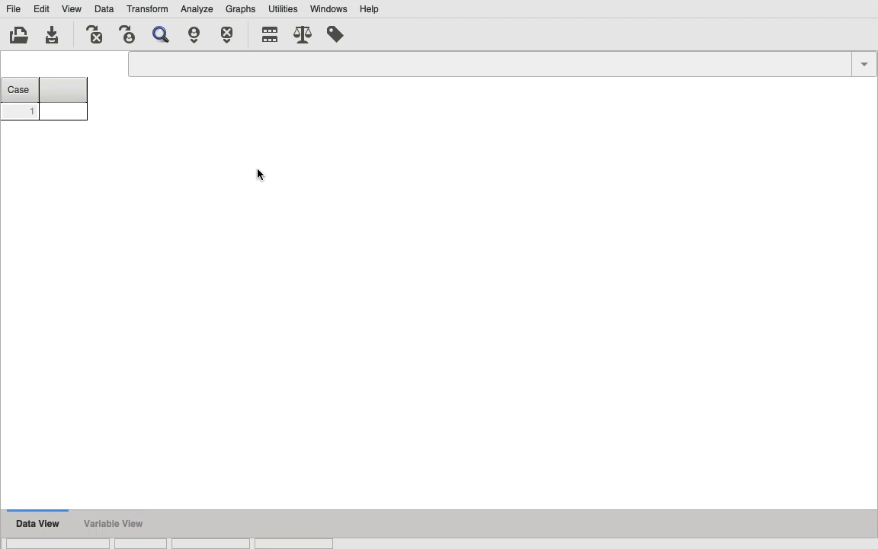
# - Take the empty PSPP data editor out of full screen and bring Safari to the front
pyautogui.moveTo(75, 8)
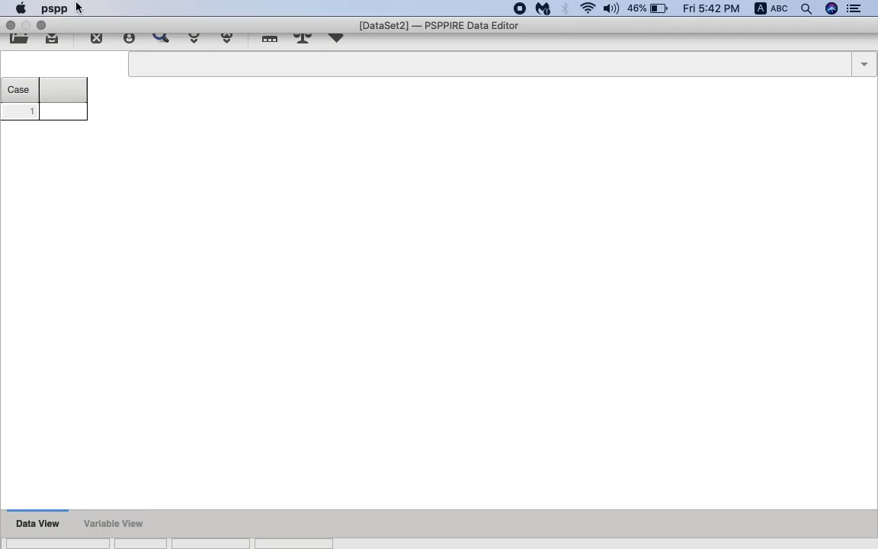
pyautogui.click(42, 26)
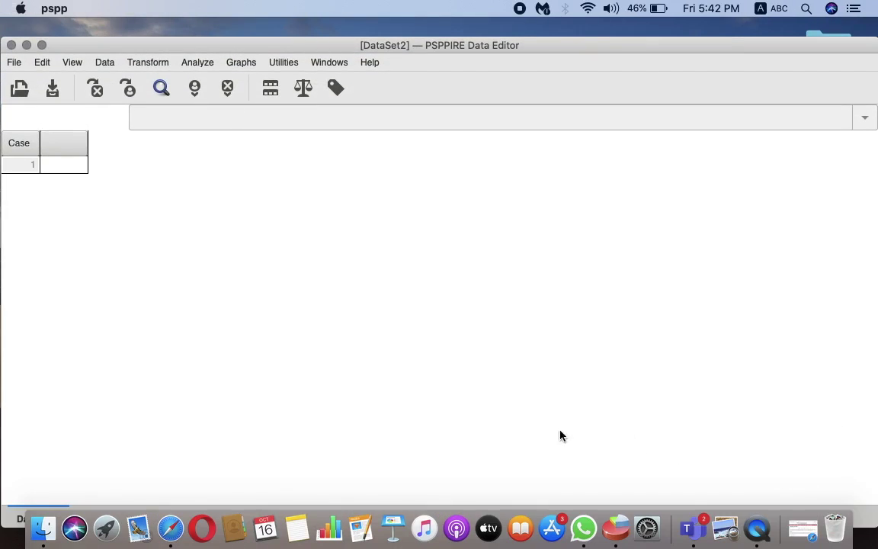
pyautogui.click(172, 528)
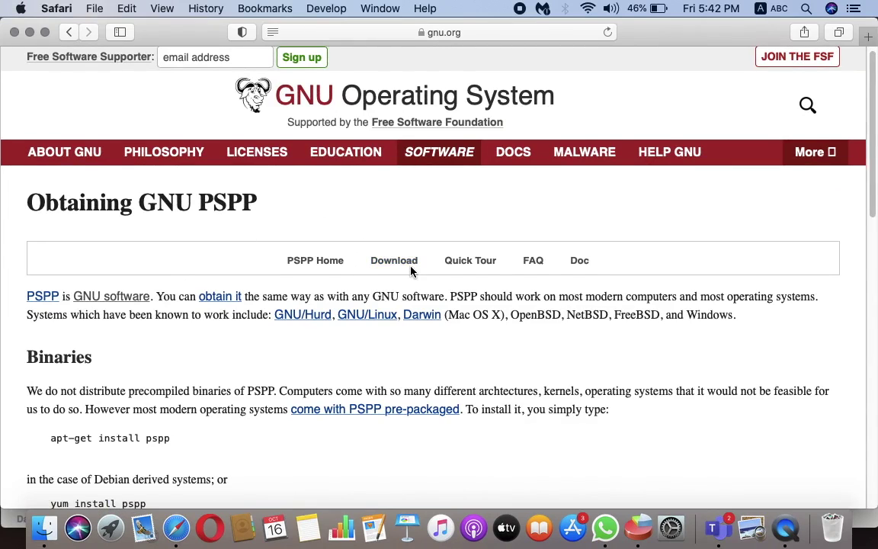
# - Read through the Obtaining GNU PSPP page, back to the top, then minimize Safari
pyautogui.scroll(-1, 411, 272)
pyautogui.scroll(-4, 410, 272)
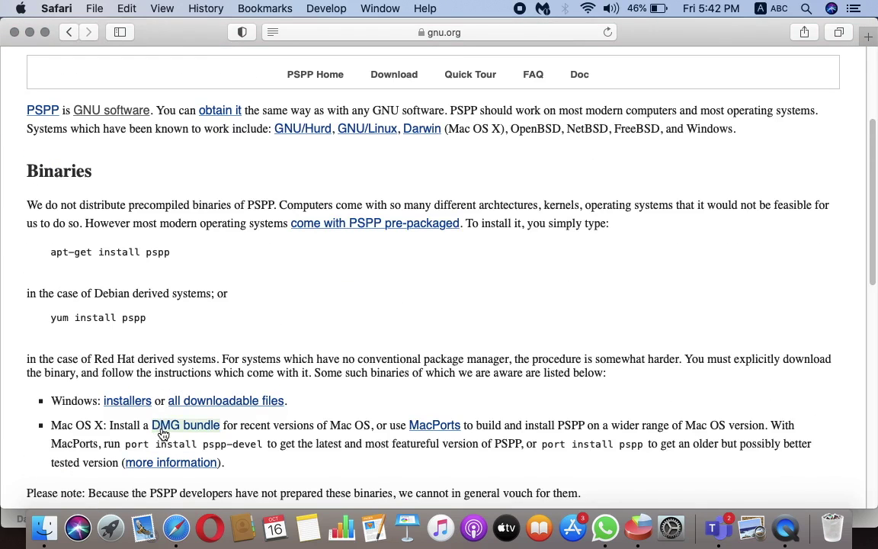
pyautogui.scroll(-1, 498, 428)
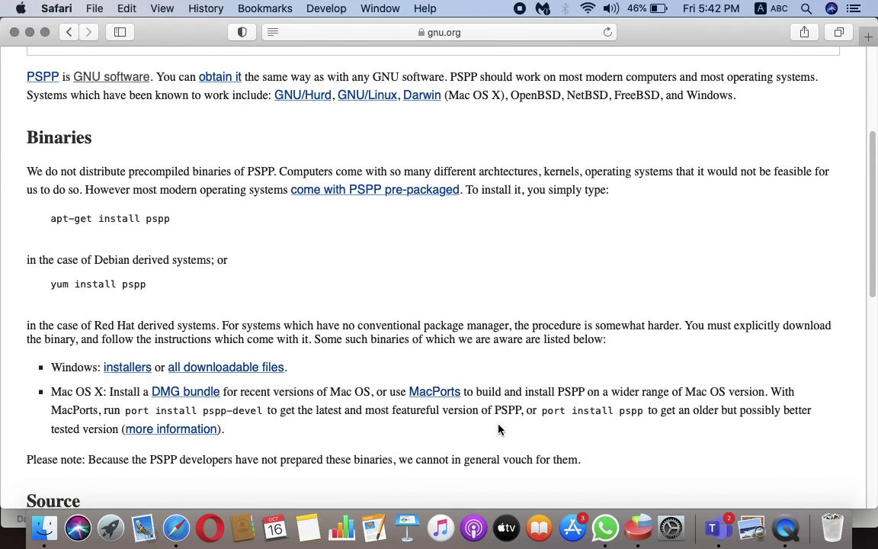
pyautogui.scroll(6, 499, 426)
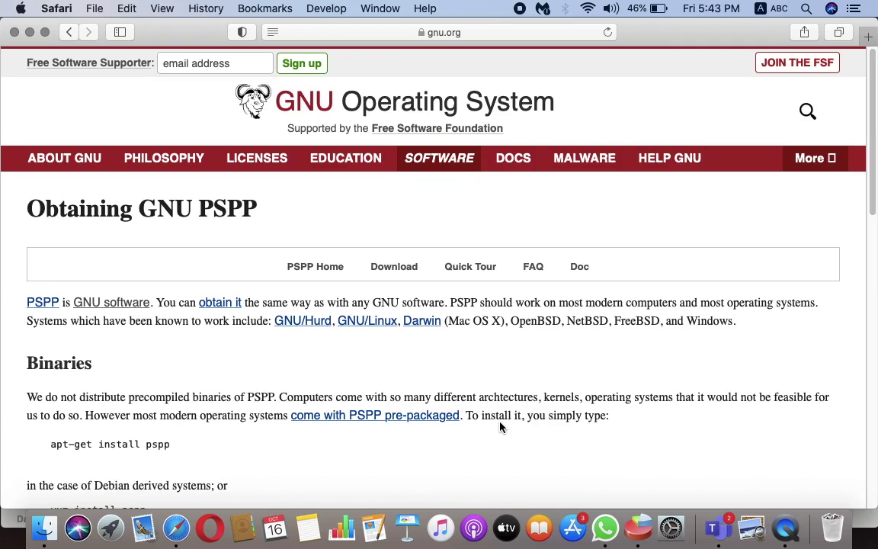
pyautogui.click(29, 32)
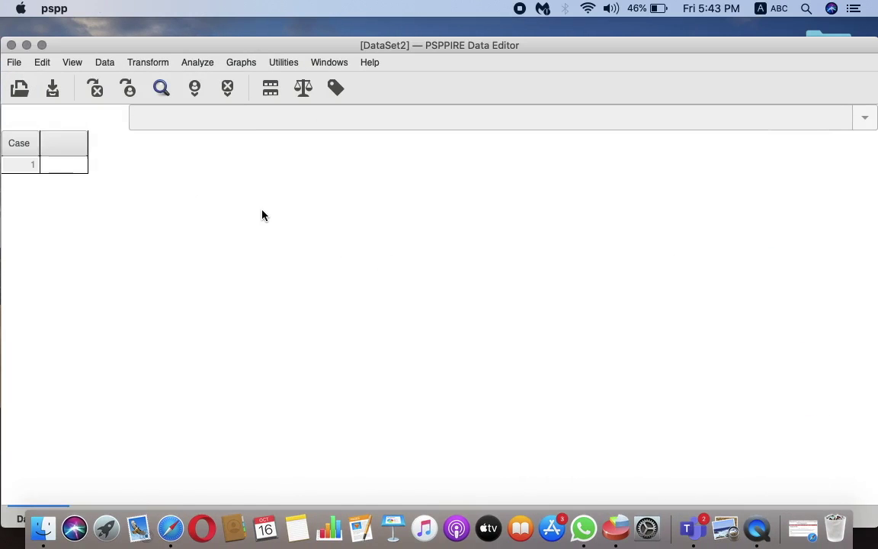
# - Put the DataSet2 editor back in full screen, toggling between Data View and Variable View
pyautogui.click(42, 46)
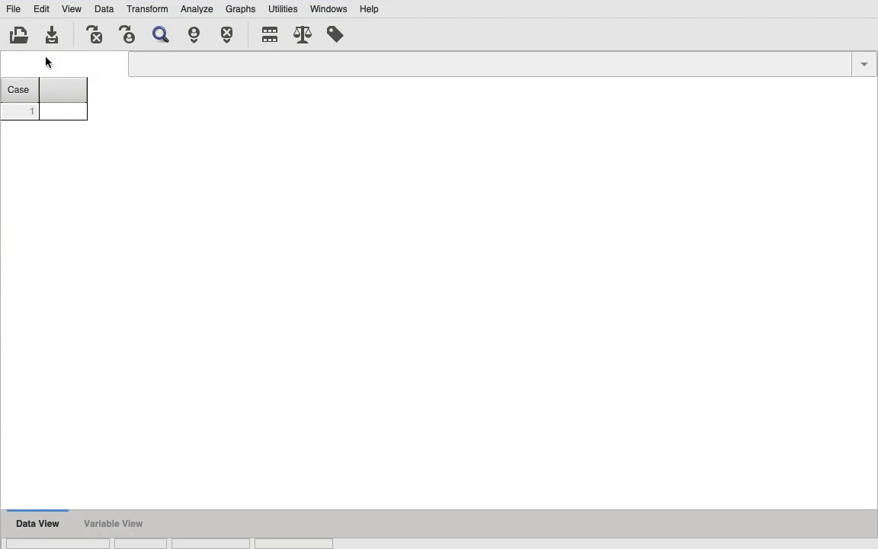
pyautogui.click(37, 27)
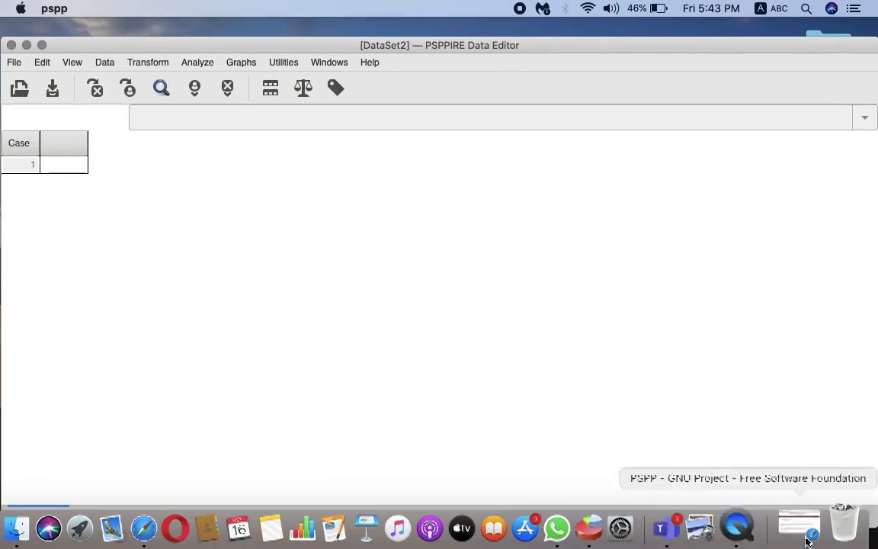
pyautogui.click(42, 45)
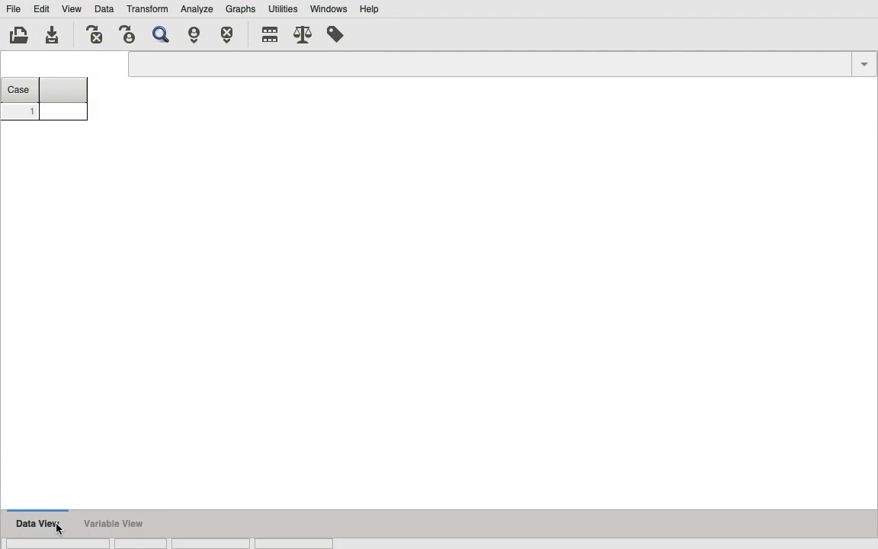
pyautogui.click(86, 526)
pyautogui.click(52, 527)
pyautogui.click(104, 527)
pyautogui.click(42, 526)
# - In Variable View, name variable 1 'age' and give it the label 'Age'
pyautogui.click(91, 527)
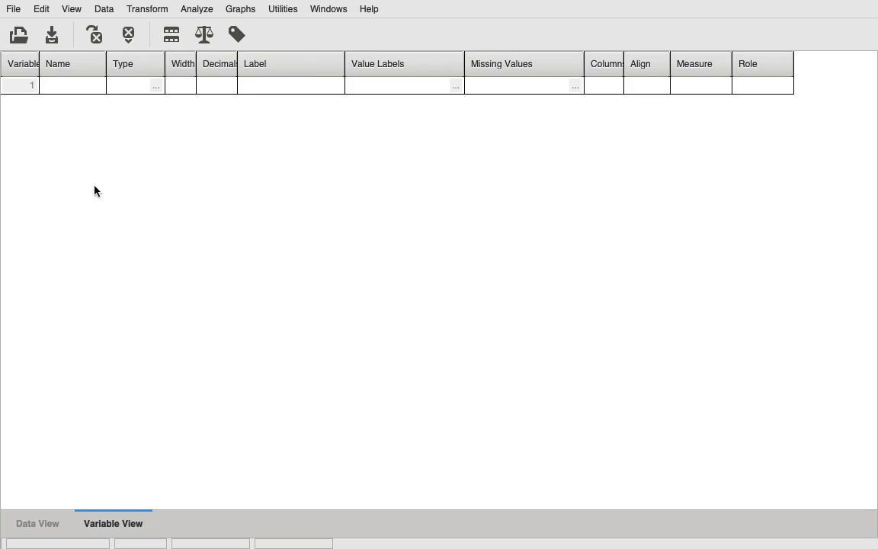
pyautogui.click(78, 91)
pyautogui.write('a')
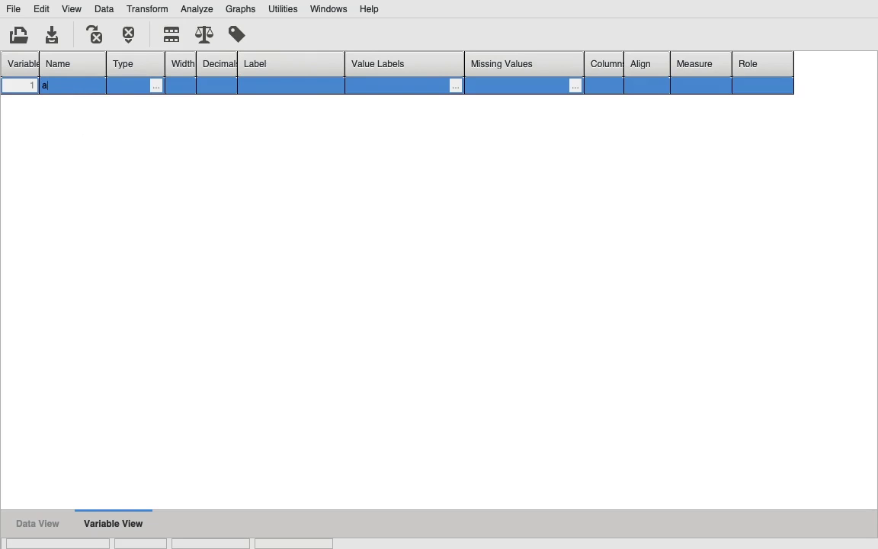
pyautogui.write('ge')
pyautogui.click(303, 89)
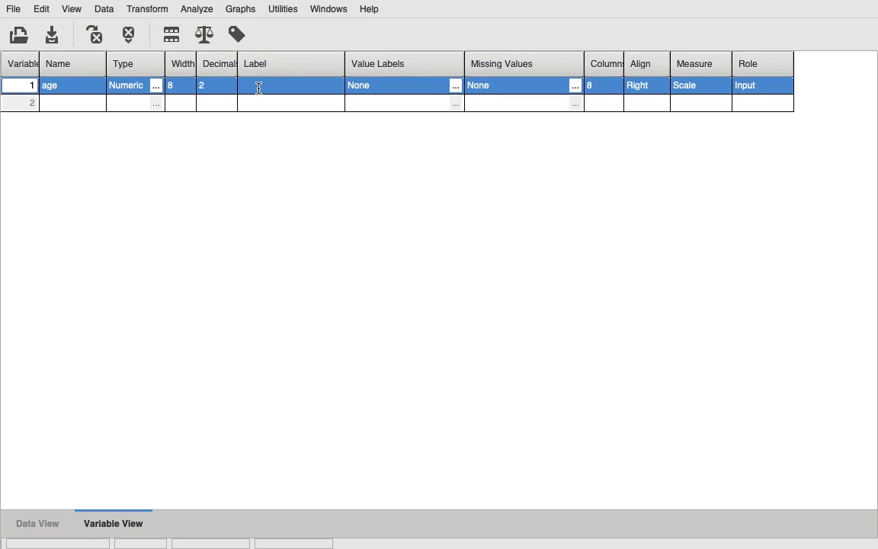
pyautogui.write('Age')
pyautogui.press('Return')
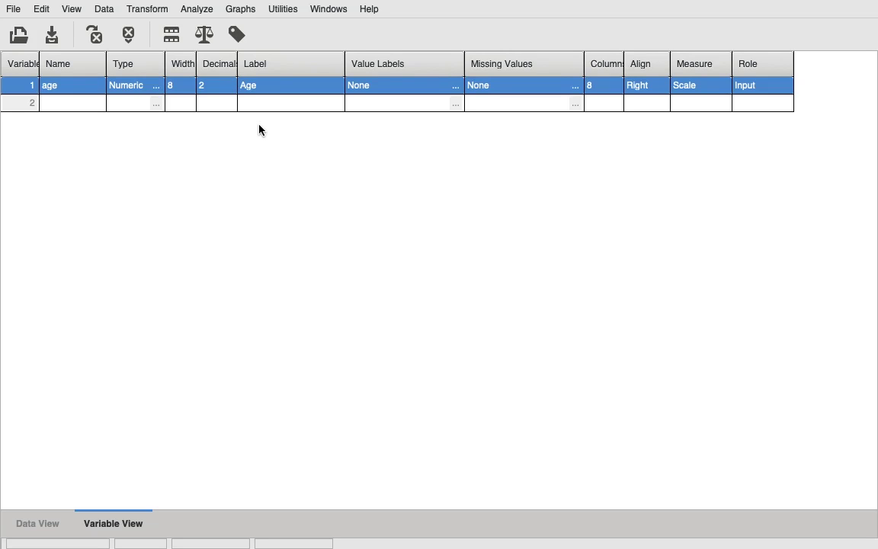
# - Enter 15 as case 1's age in Data View, then return to Variable View
pyautogui.click(41, 522)
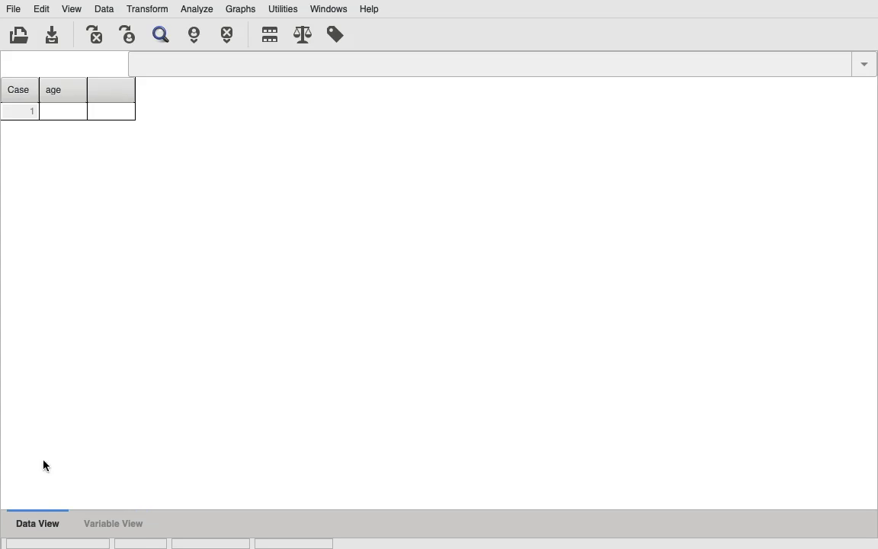
pyautogui.click(55, 114)
pyautogui.write('15')
pyautogui.press('Return')
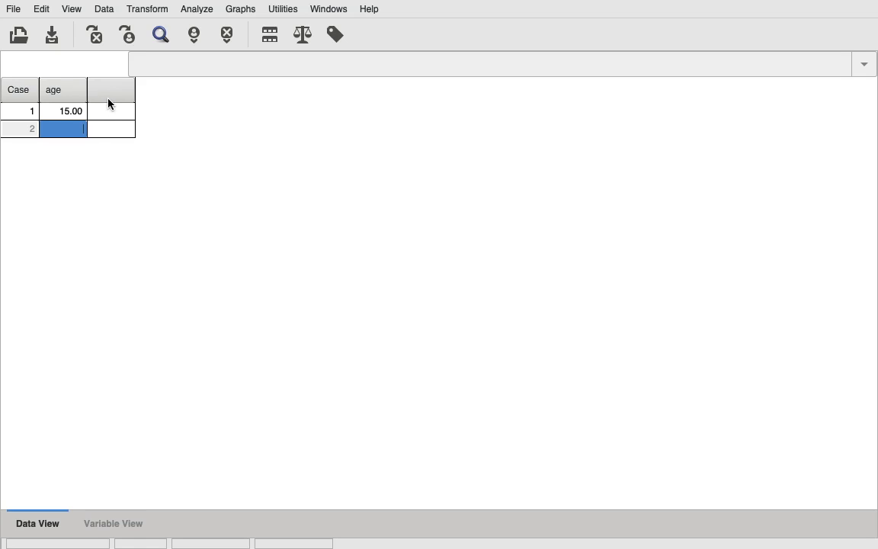
pyautogui.click(106, 524)
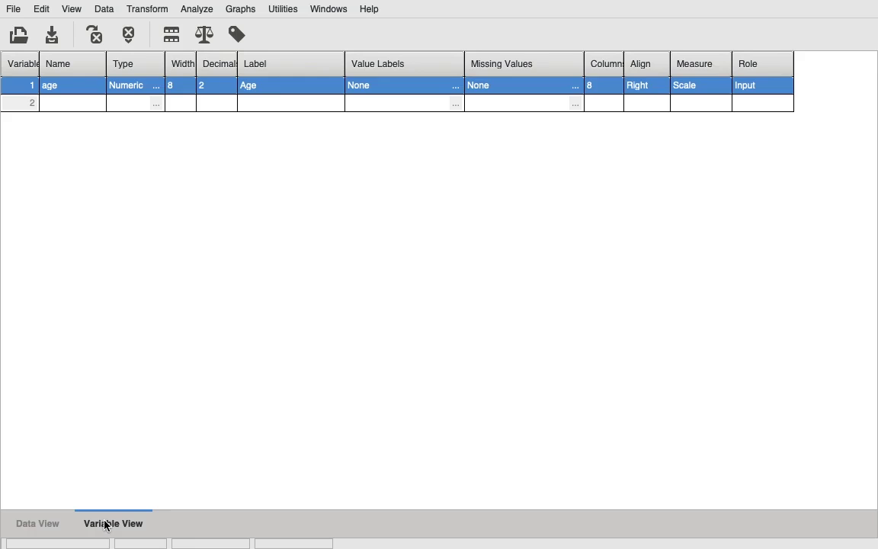
# - Define variable 2 in row 2, named 'gen', with the label 'Gender'
pyautogui.click(61, 105)
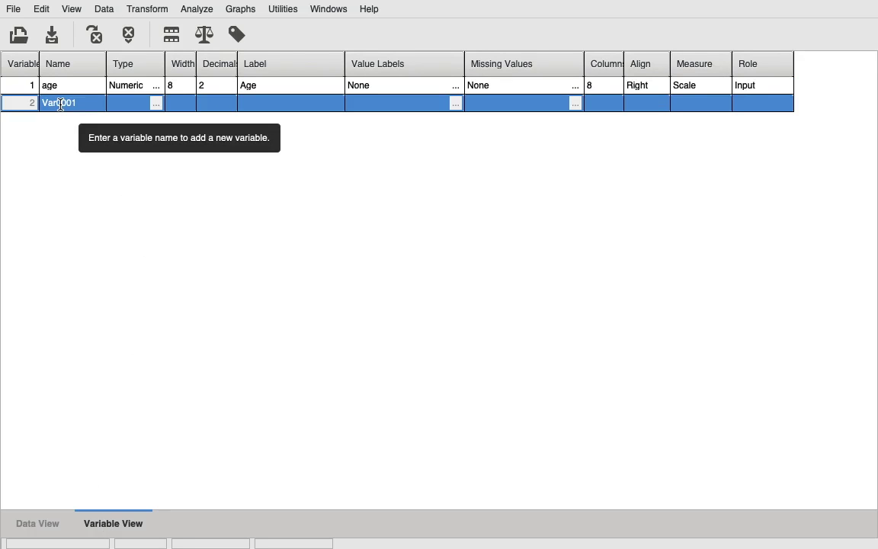
pyautogui.write('gen')
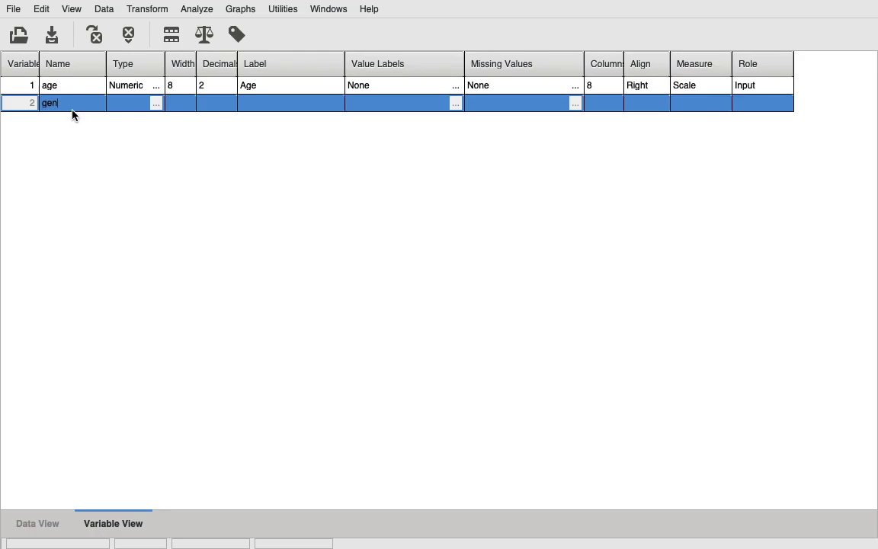
pyautogui.click(275, 108)
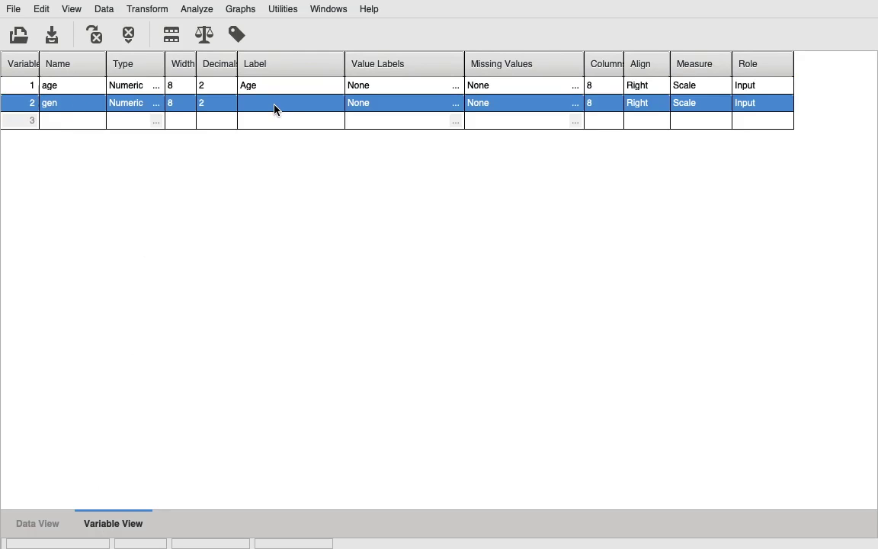
pyautogui.write('e')
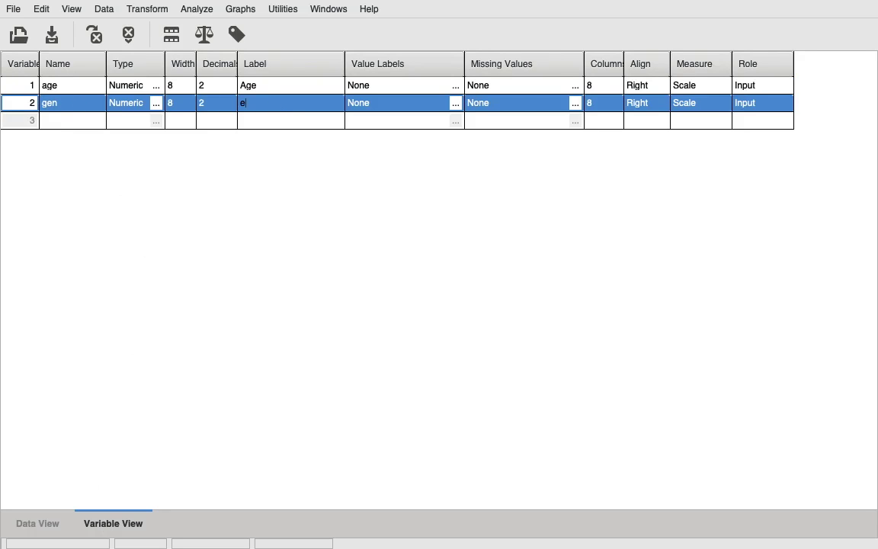
pyautogui.press('BackSpace')
pyautogui.write('Gender')
pyautogui.press('Return')
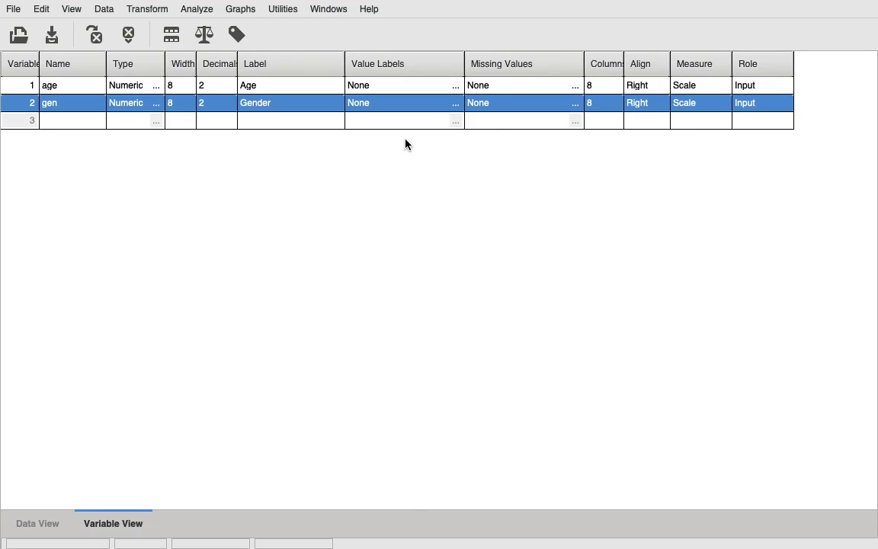
pyautogui.click(313, 89)
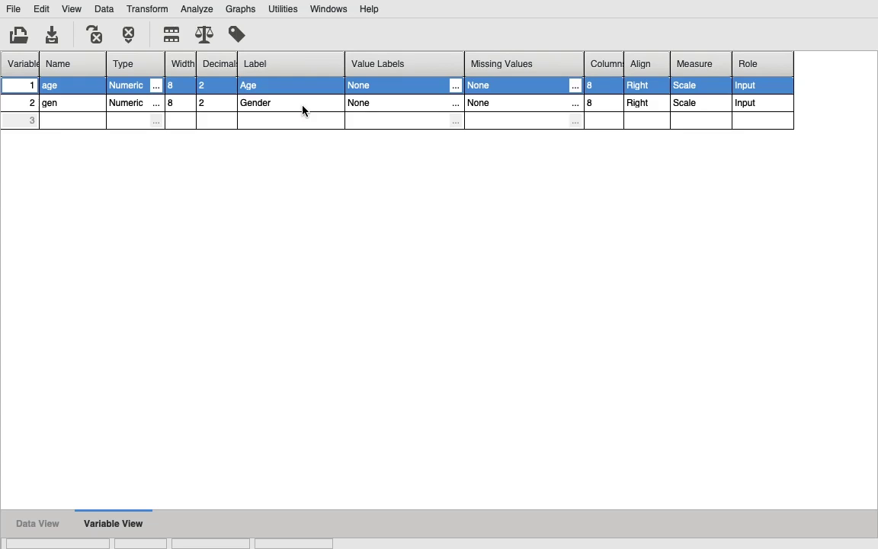
pyautogui.click(303, 106)
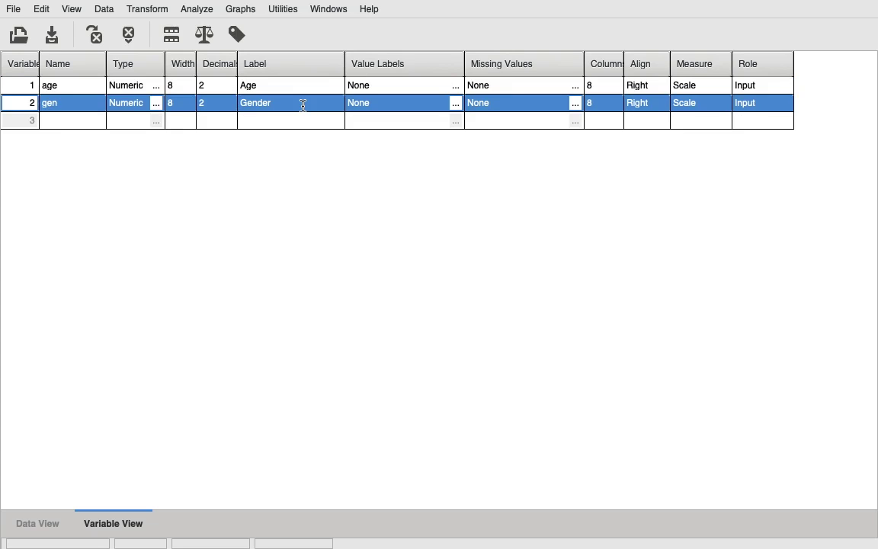
# - Open gen's Value Labels dialog and add the label 1 = Female
pyautogui.click(451, 107)
pyautogui.click(451, 107)
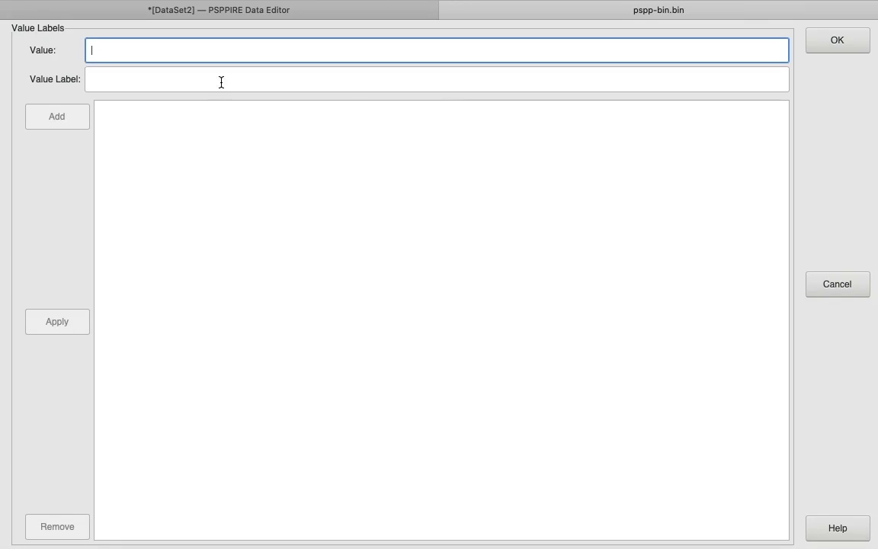
pyautogui.click(820, 39)
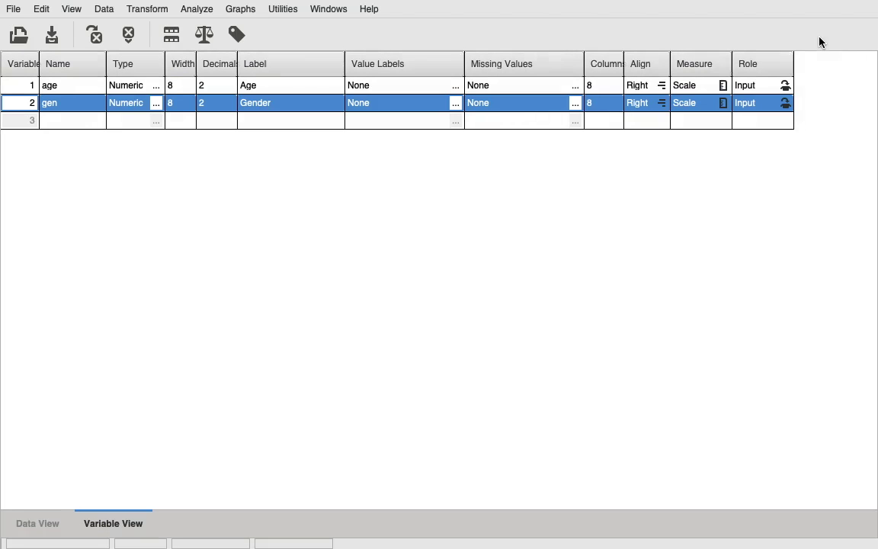
pyautogui.click(455, 104)
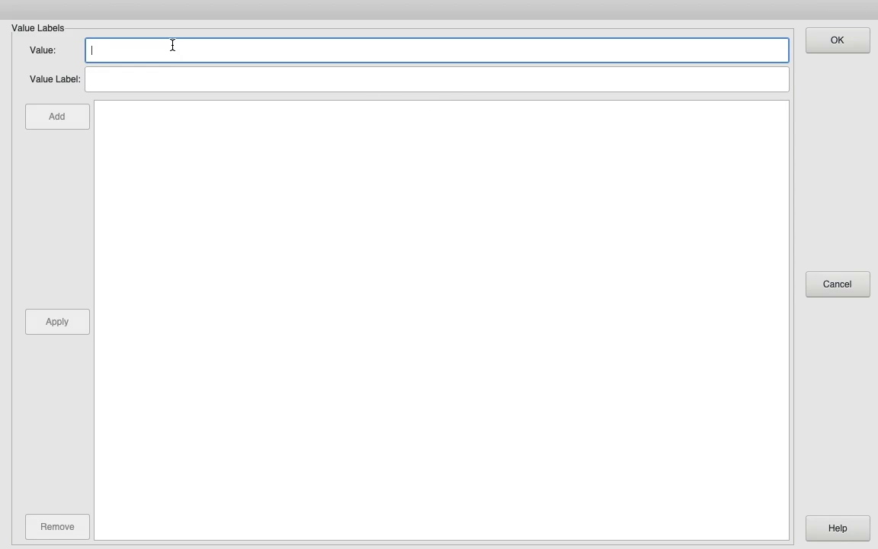
pyautogui.write('1')
pyautogui.click(162, 69)
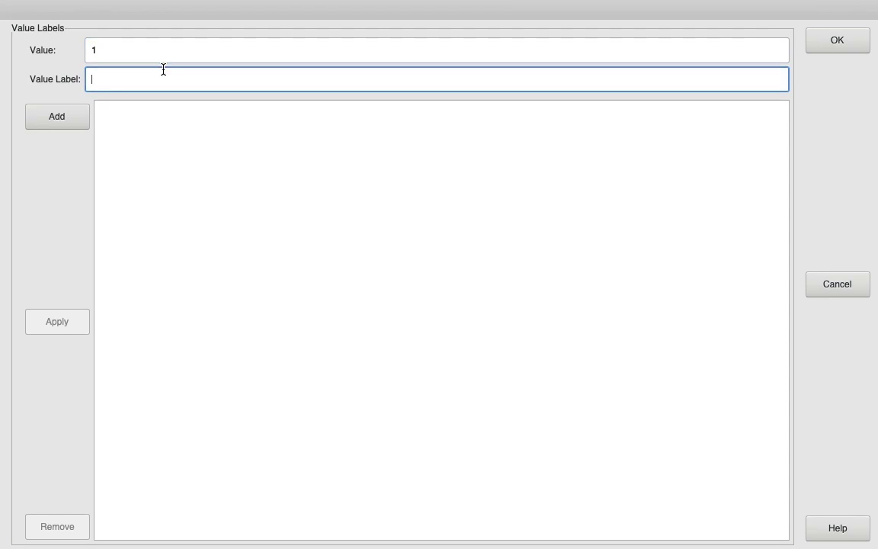
pyautogui.write('Female')
pyautogui.click(83, 117)
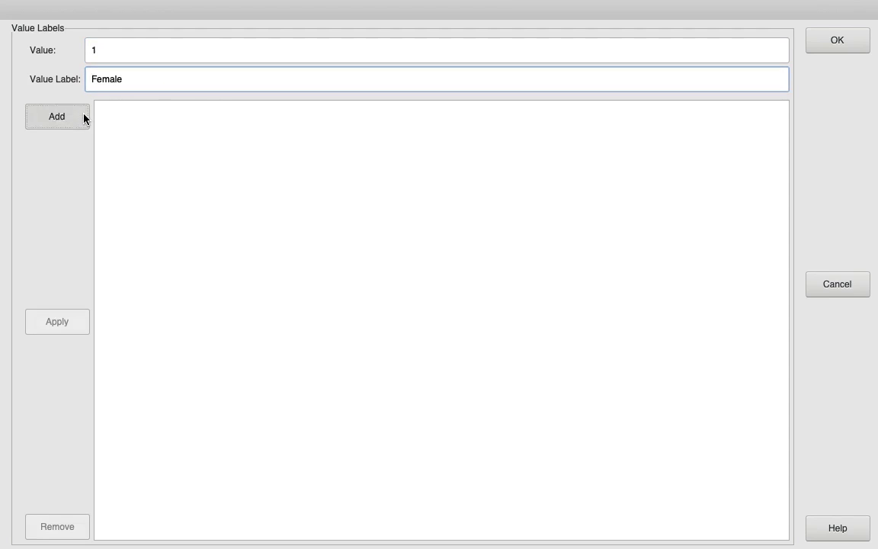
# - Add the value label 2 = Male
pyautogui.write('2')
pyautogui.click(127, 77)
pyautogui.write('al')
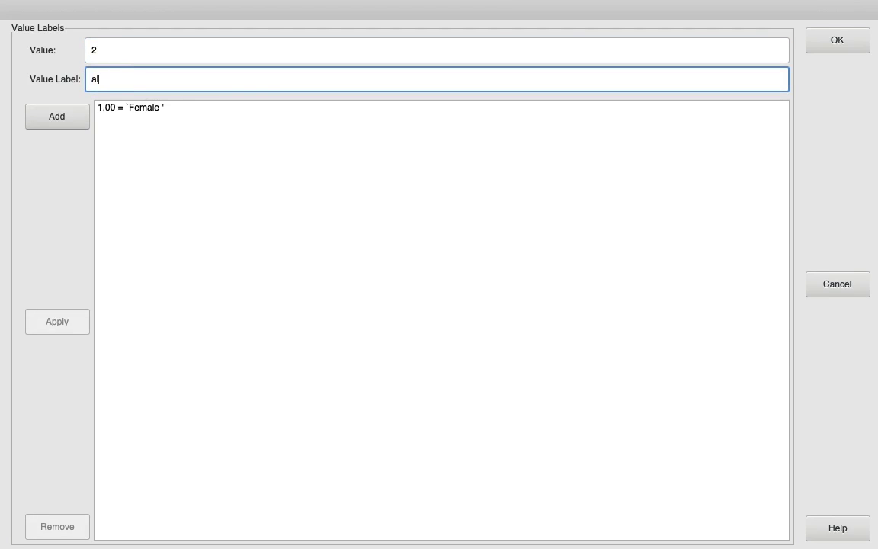
pyautogui.press('BackSpace')
pyautogui.press('BackSpace')
pyautogui.write('m')
pyautogui.press('BackSpace')
pyautogui.write('male')
pyautogui.press('BackSpace')
pyautogui.press('BackSpace')
pyautogui.press('BackSpace')
pyautogui.press('BackSpace')
pyautogui.write('Male')
pyautogui.click(44, 112)
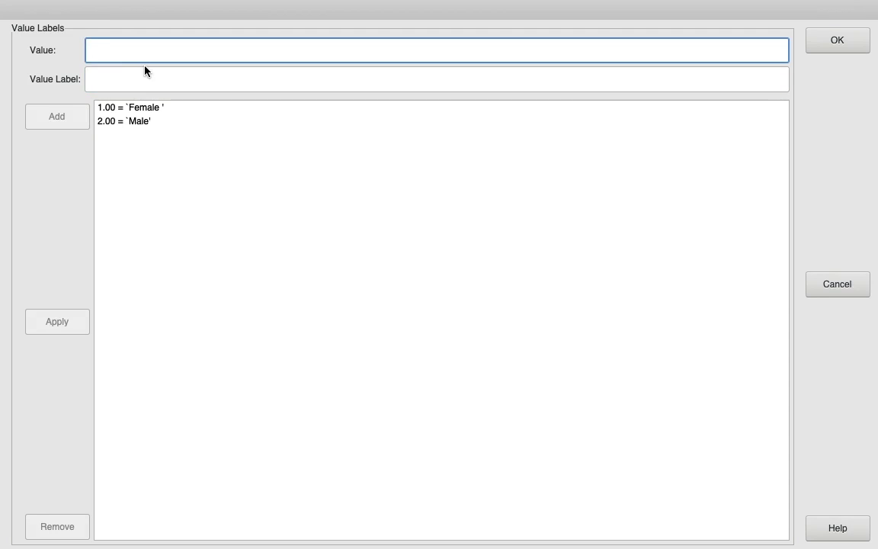
# - Add the value label 3 = Transgender and confirm the dialog with OK
pyautogui.write('3')
pyautogui.press('Tab')
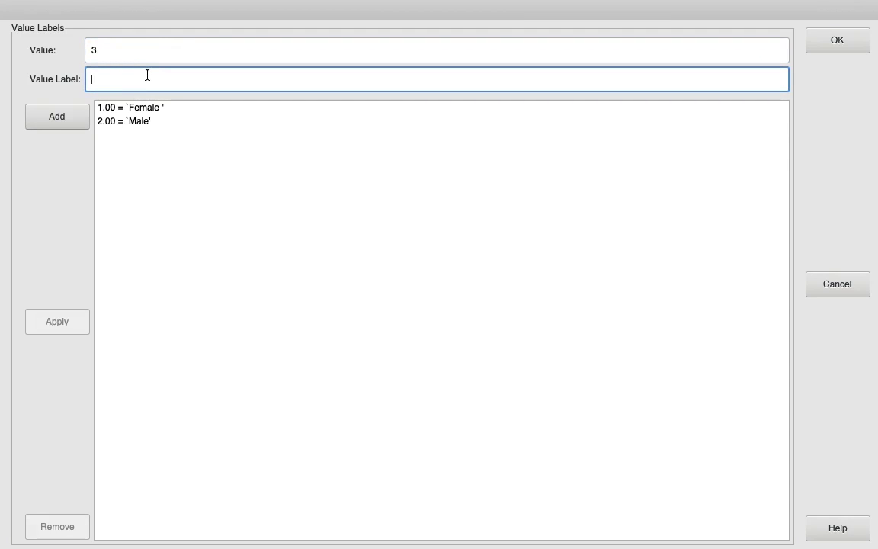
pyautogui.write('Trann')
pyautogui.press('BackSpace')
pyautogui.write('sgender')
pyautogui.click(72, 120)
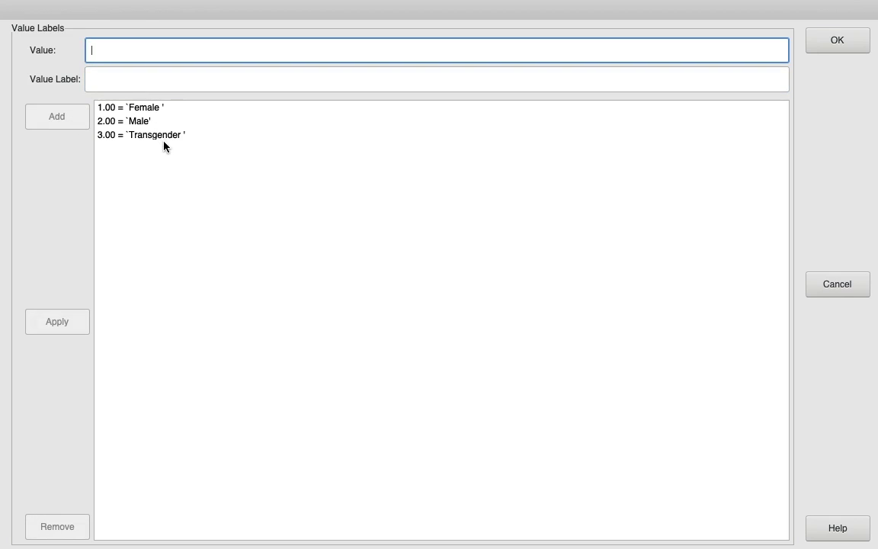
pyautogui.click(811, 48)
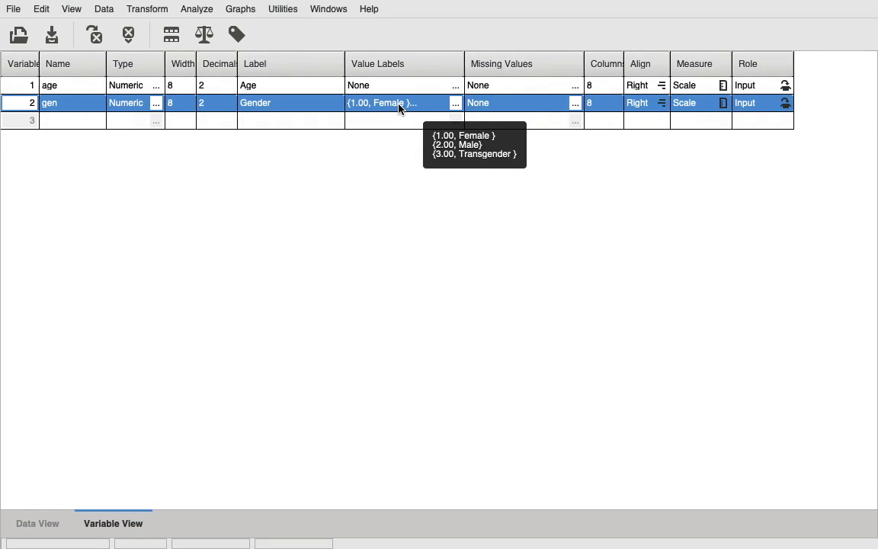
# - In Data View, give case 1 gen 1, then enter cases 2–4: ages 23, 24, 25 with gen 2, 3, 3
pyautogui.click(51, 531)
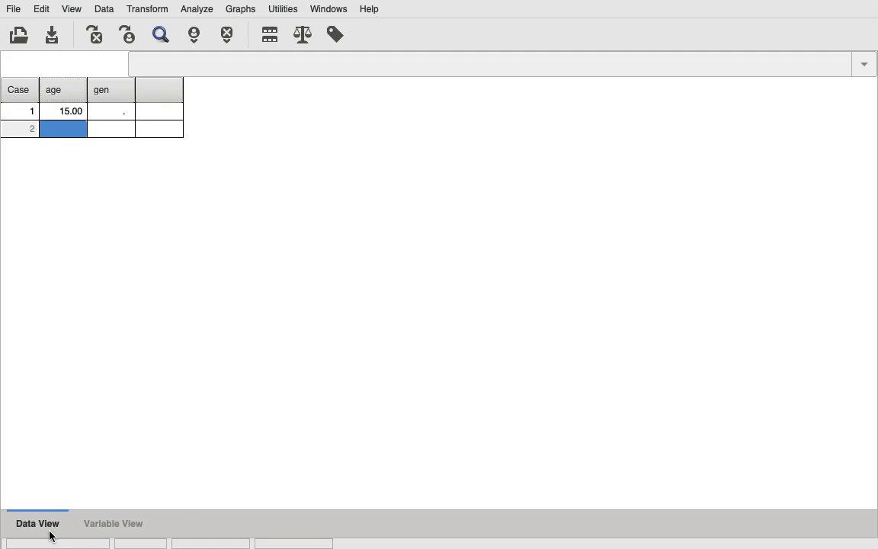
pyautogui.click(119, 111)
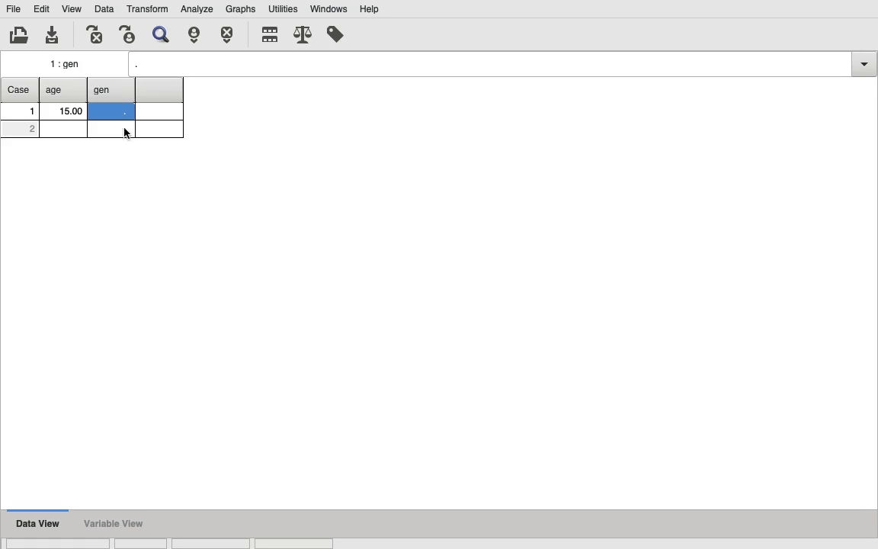
pyautogui.write('1')
pyautogui.click(114, 129)
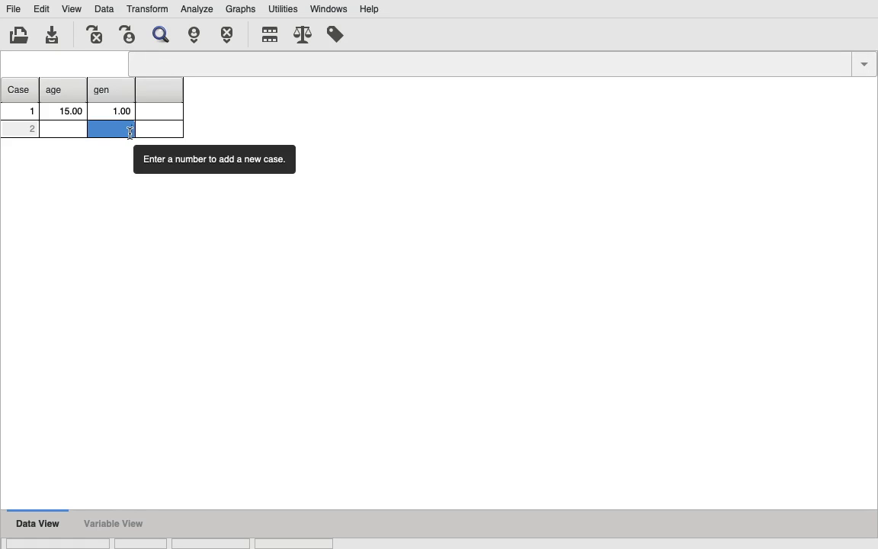
pyautogui.click(67, 128)
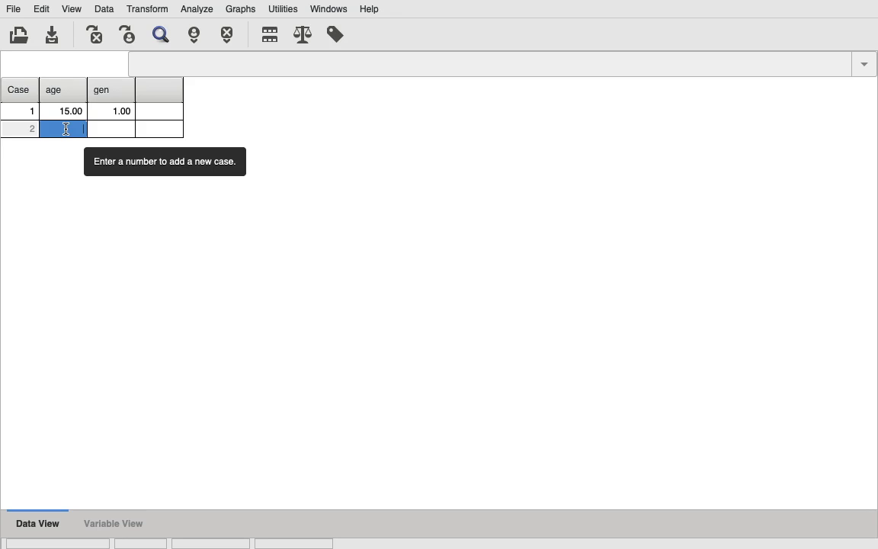
pyautogui.write('23')
pyautogui.click(123, 131)
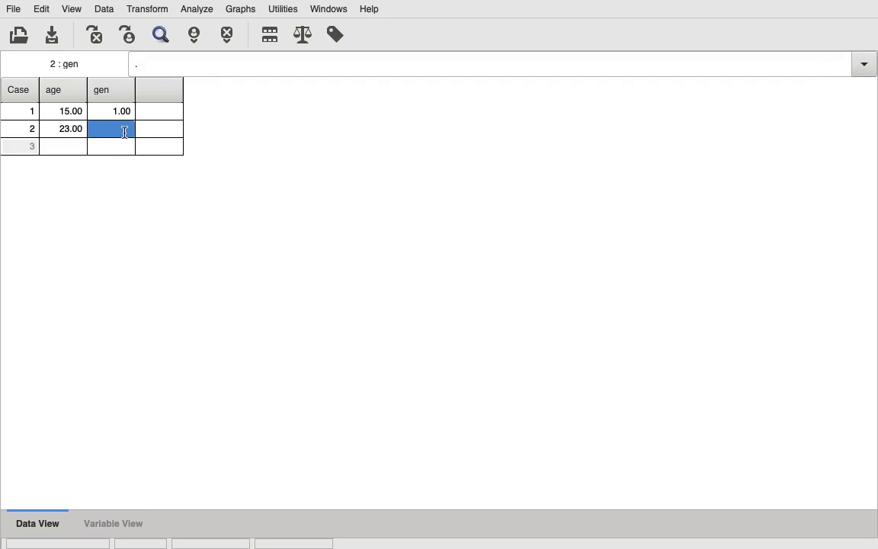
pyautogui.write('2')
pyautogui.click(76, 147)
pyautogui.write('2')
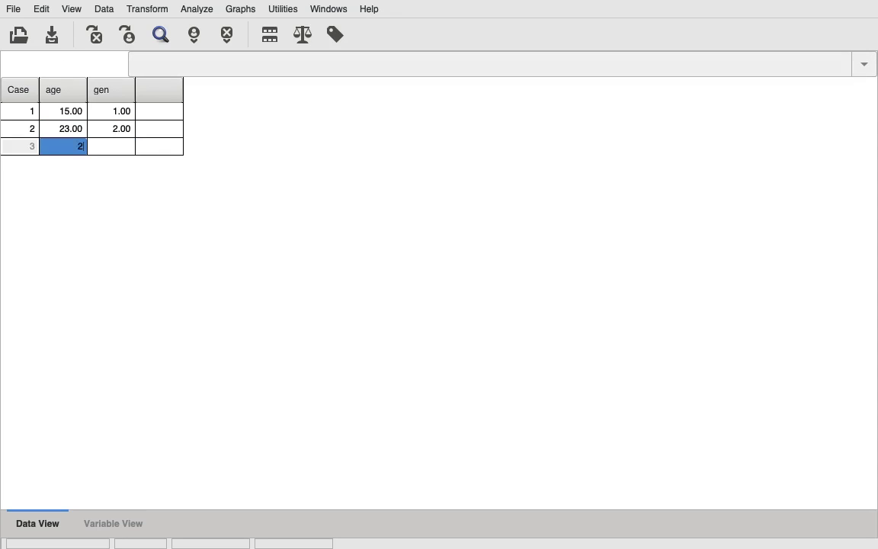
pyautogui.write('4')
pyautogui.click(115, 148)
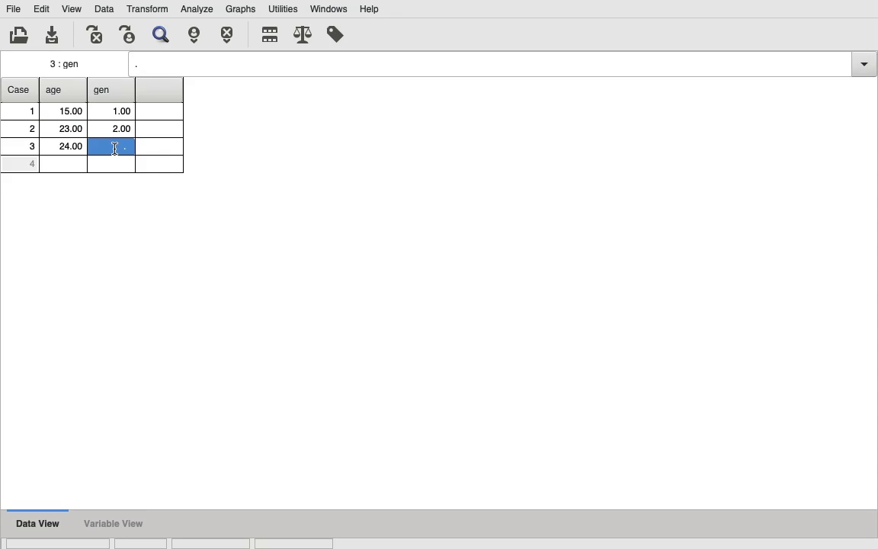
pyautogui.write('3')
pyautogui.click(80, 165)
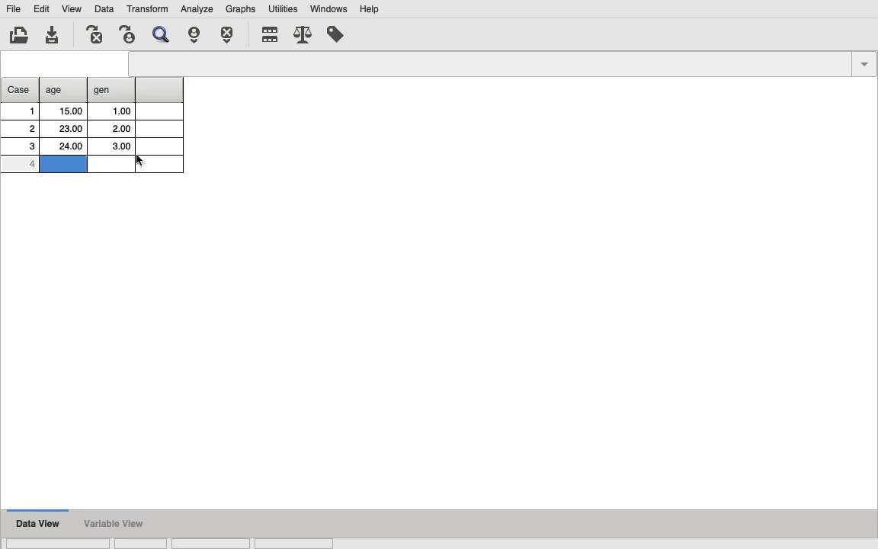
pyautogui.write('25')
pyautogui.click(120, 167)
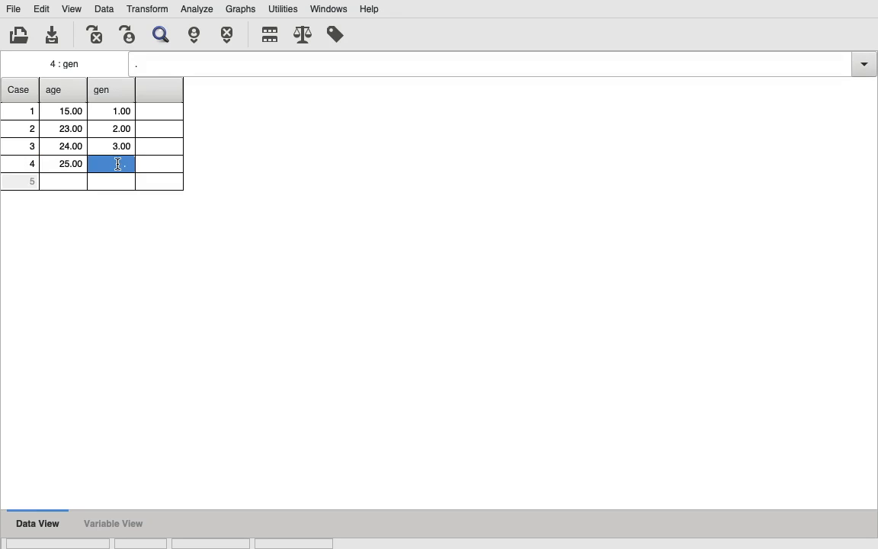
pyautogui.write('3')
pyautogui.click(71, 182)
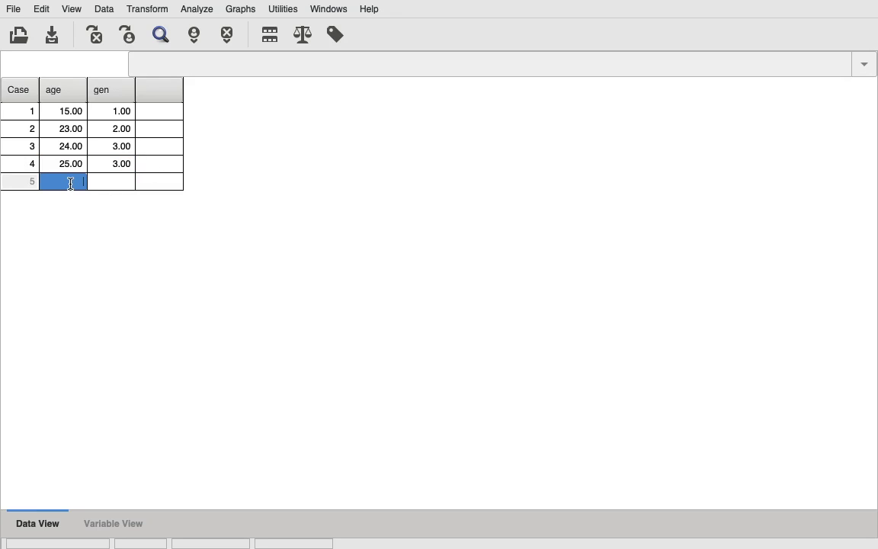
# - Enter cases 5–7: ages 27, 24, 22 with gen codes 2, 1, 2
pyautogui.write('27')
pyautogui.click(118, 186)
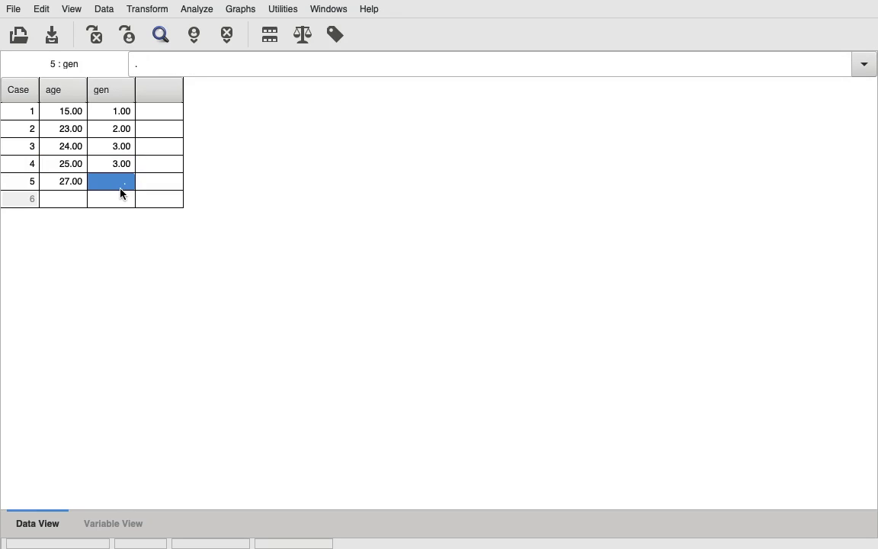
pyautogui.write('2')
pyautogui.click(76, 200)
pyautogui.write('2')
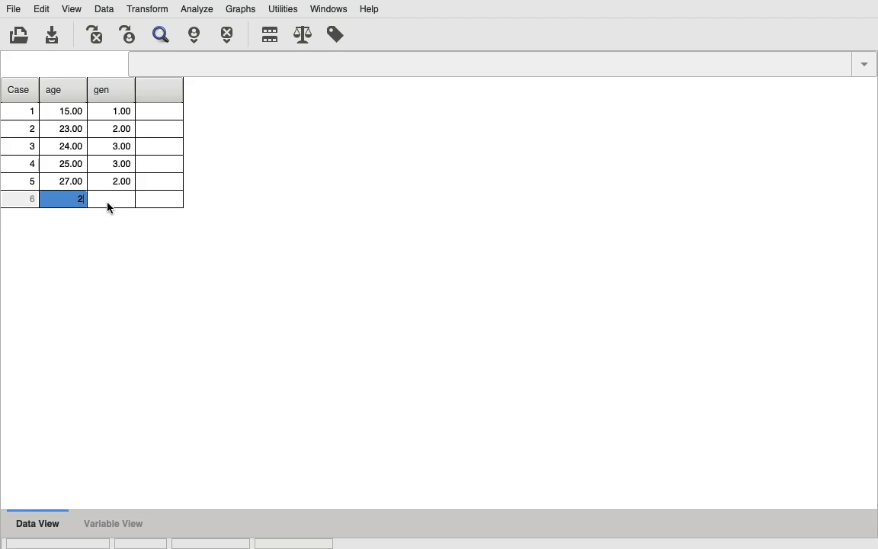
pyautogui.write('4')
pyautogui.click(123, 196)
pyautogui.write('1')
pyautogui.click(71, 220)
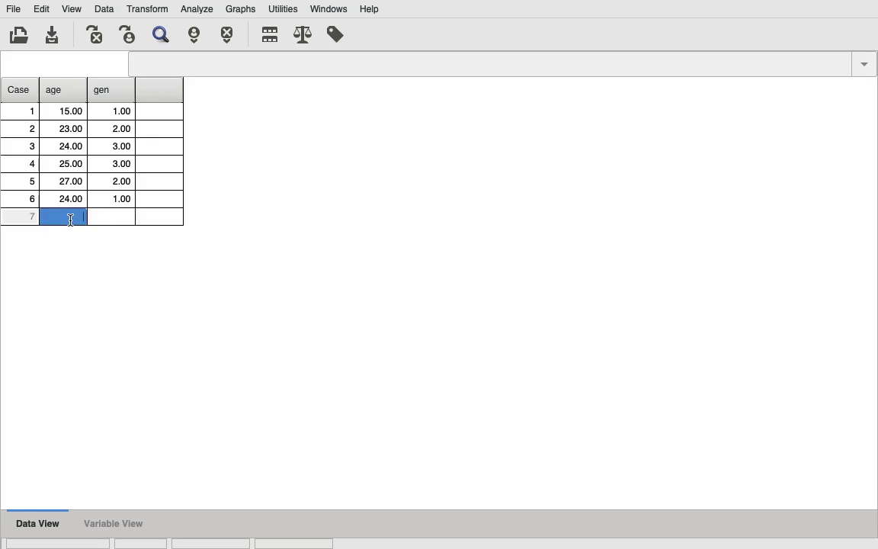
pyautogui.write('22')
pyautogui.click(105, 217)
pyautogui.write('2')
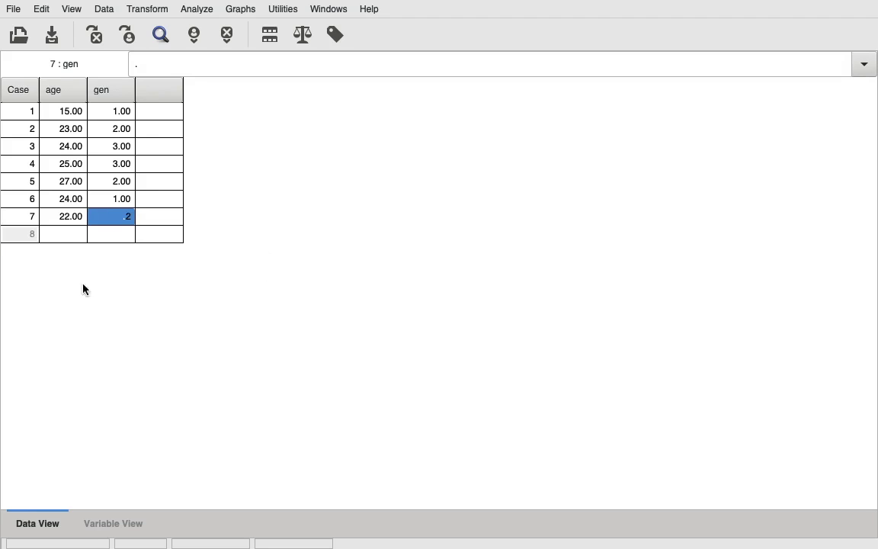
pyautogui.click(73, 235)
# - Enter cases 8–10: ages 26, 25, 28, each with gen code 1
pyautogui.write('2')
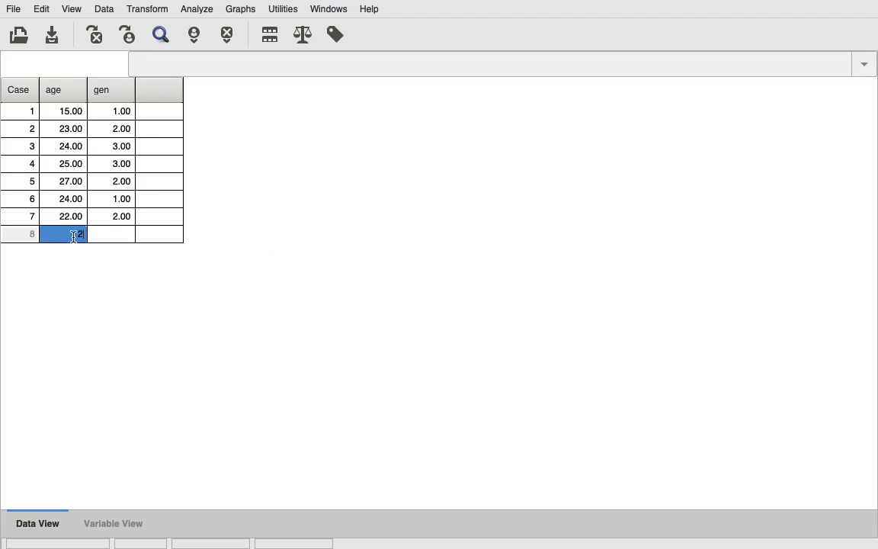
pyautogui.write('6')
pyautogui.press('Tab')
pyautogui.write('1')
pyautogui.click(73, 257)
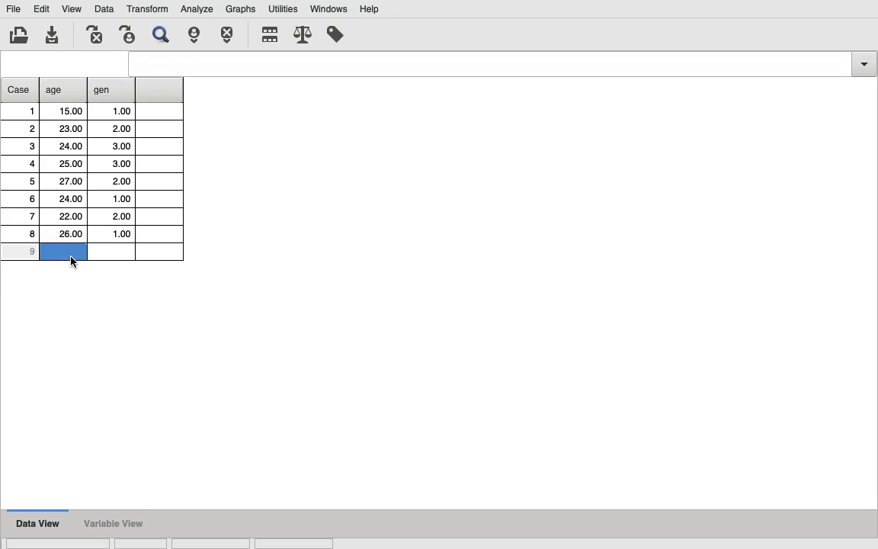
pyautogui.write('25')
pyautogui.press('Tab')
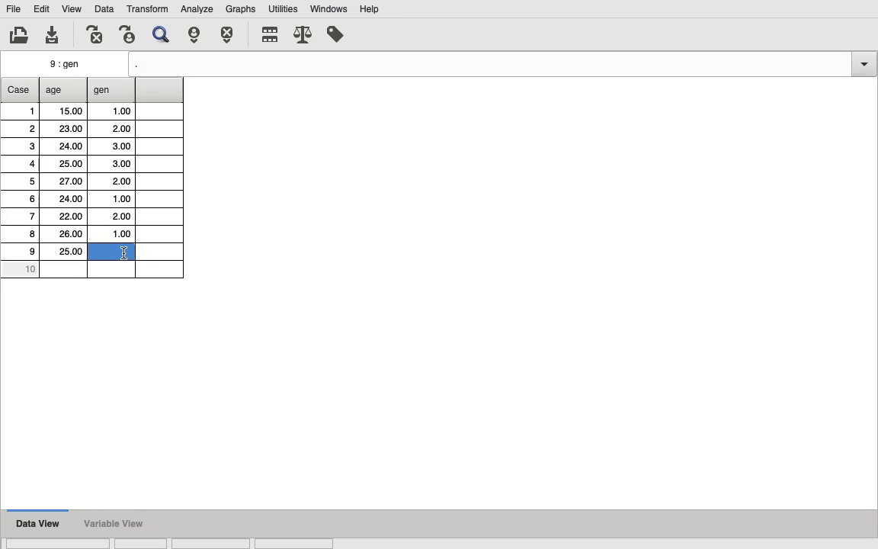
pyautogui.write('1')
pyautogui.click(73, 271)
pyautogui.write('2')
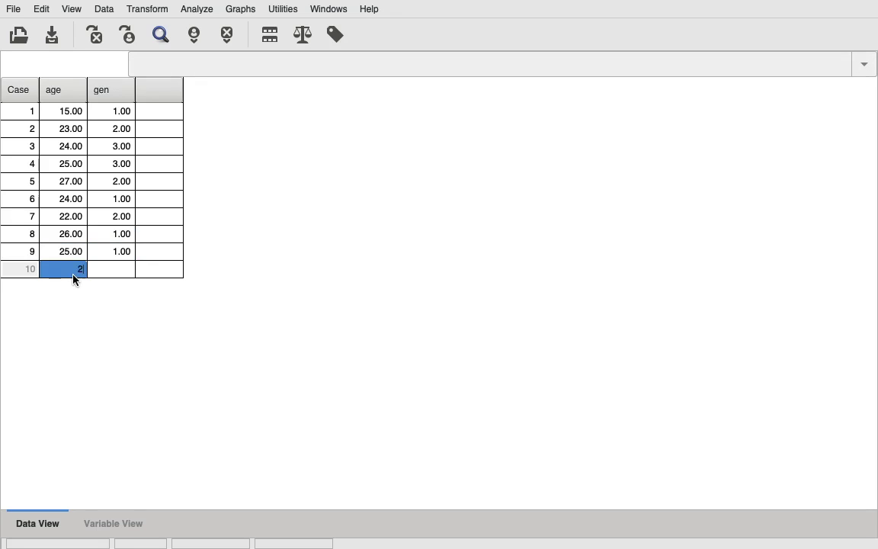
pyautogui.write('8')
pyautogui.click(124, 272)
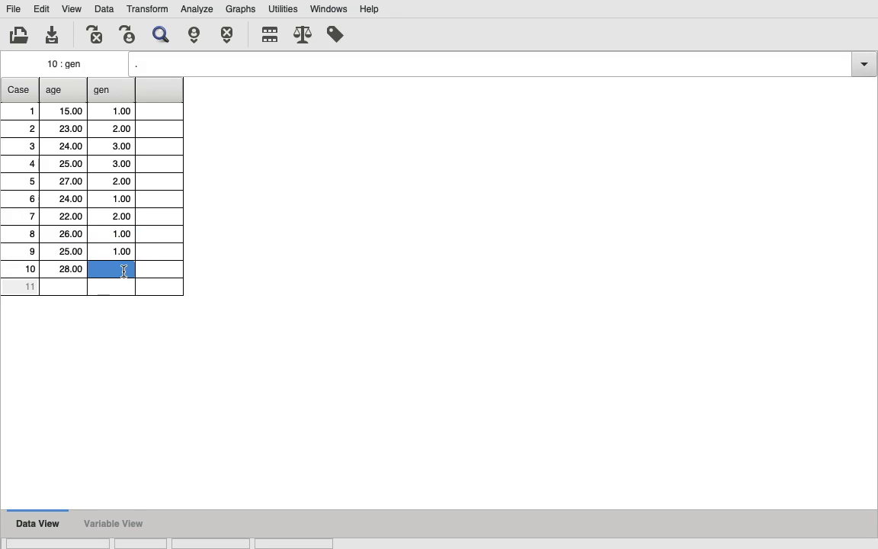
pyautogui.write('1')
pyautogui.click(117, 287)
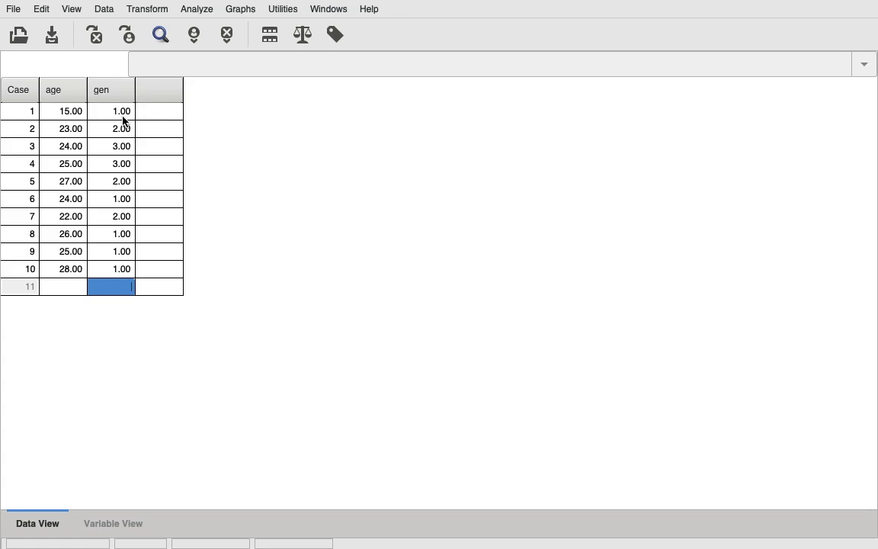
pyautogui.click(210, 13)
pyautogui.moveTo(229, 30)
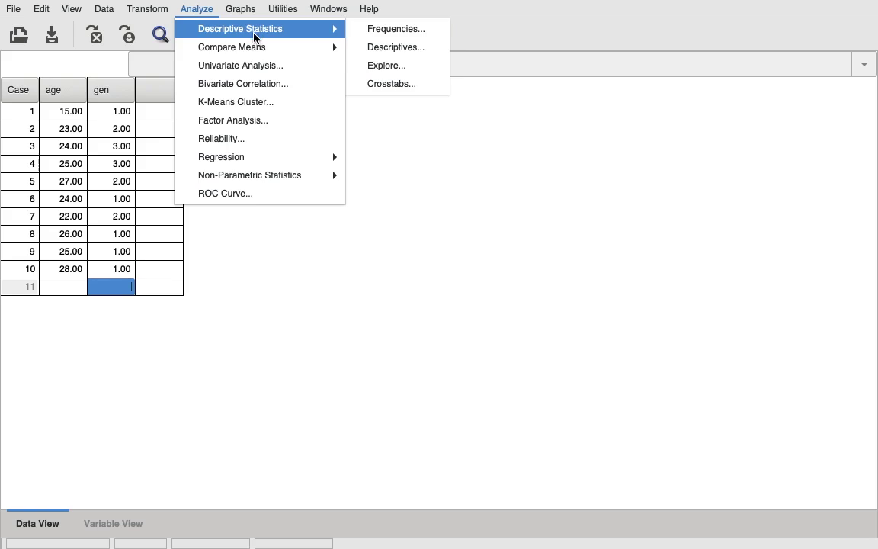
pyautogui.moveTo(255, 48)
pyautogui.click(504, 36)
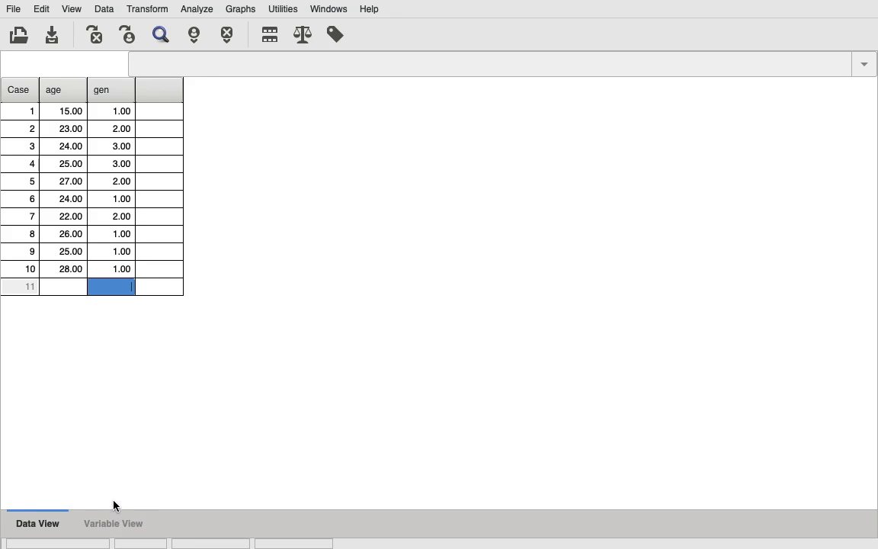
pyautogui.moveTo(491, 2)
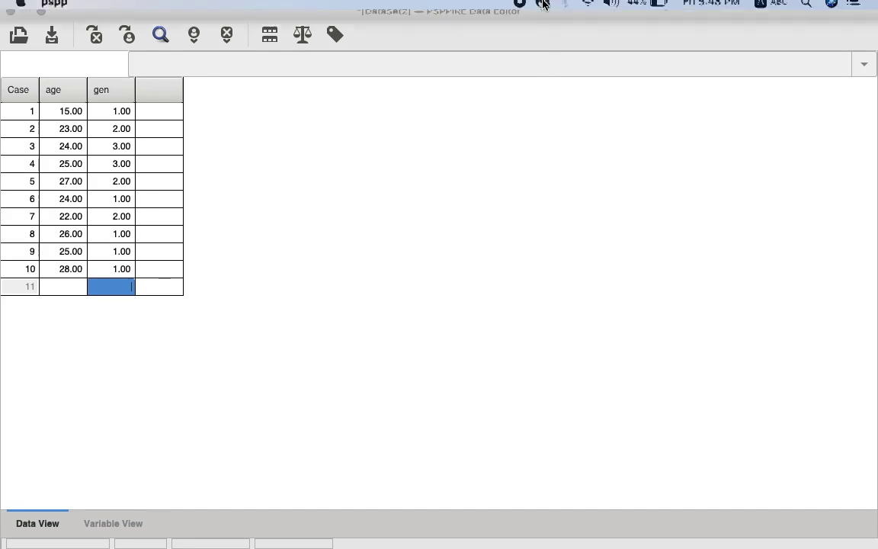